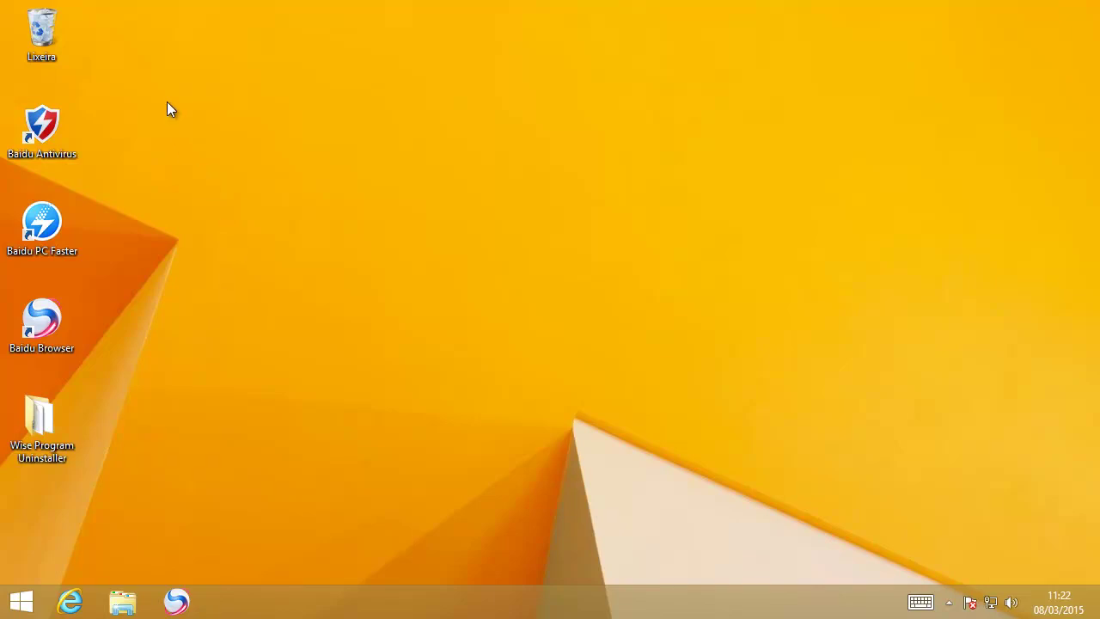
# Launch WiseProgramUninstaller from the desktop's Wise Program Uninstaller folder, allow it to make changes, and close the folder window.
pyautogui.doubleClick(43, 421)
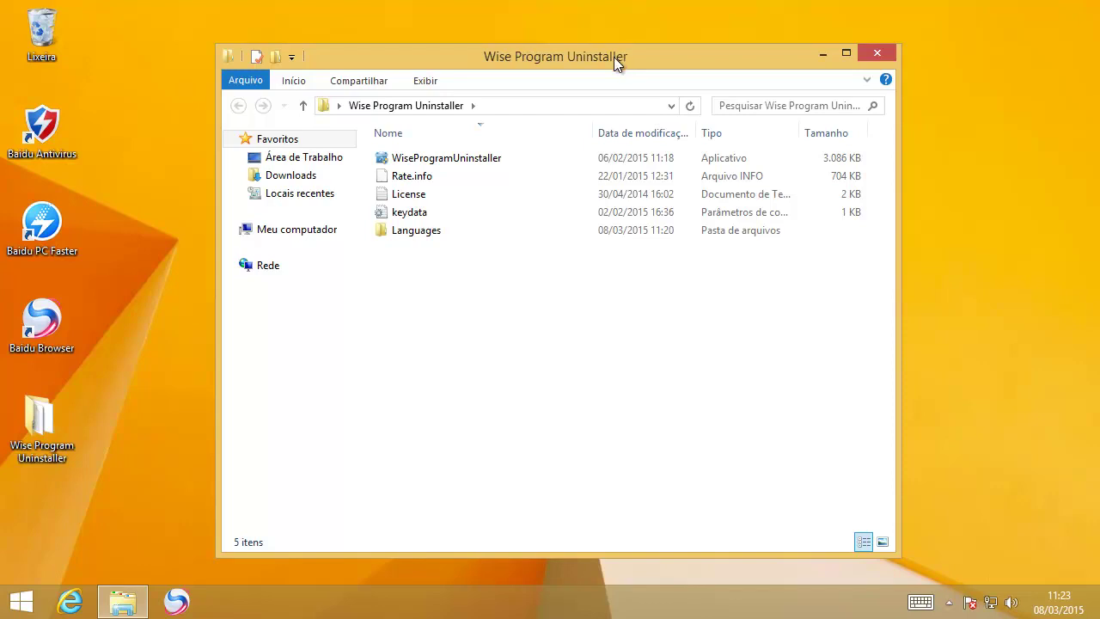
pyautogui.moveTo(434, 166)
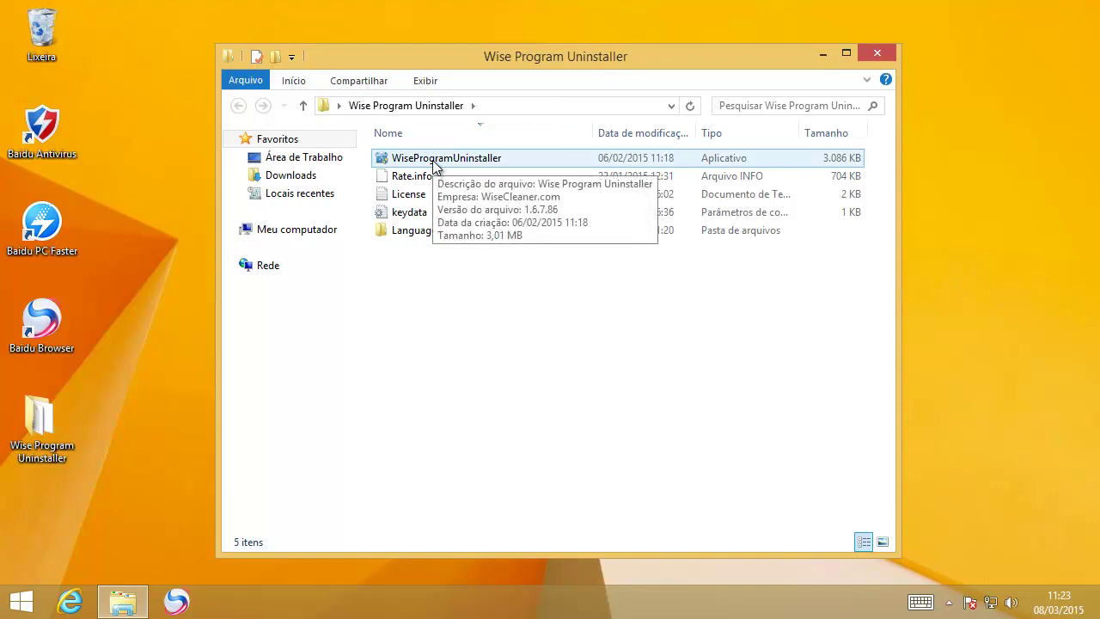
pyautogui.doubleClick(434, 160)
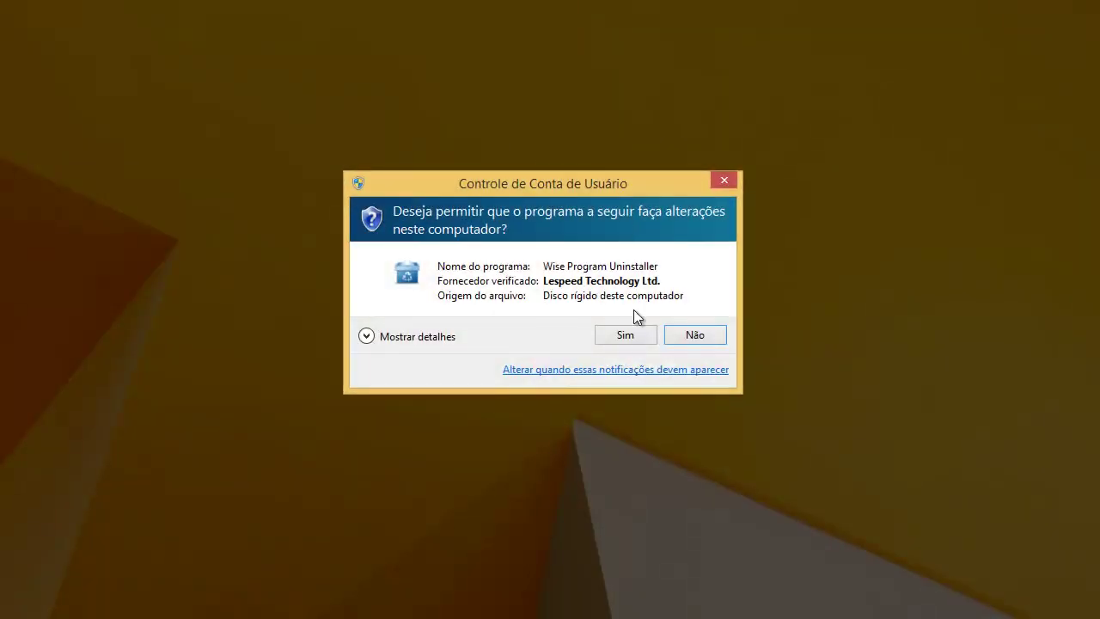
pyautogui.click(632, 335)
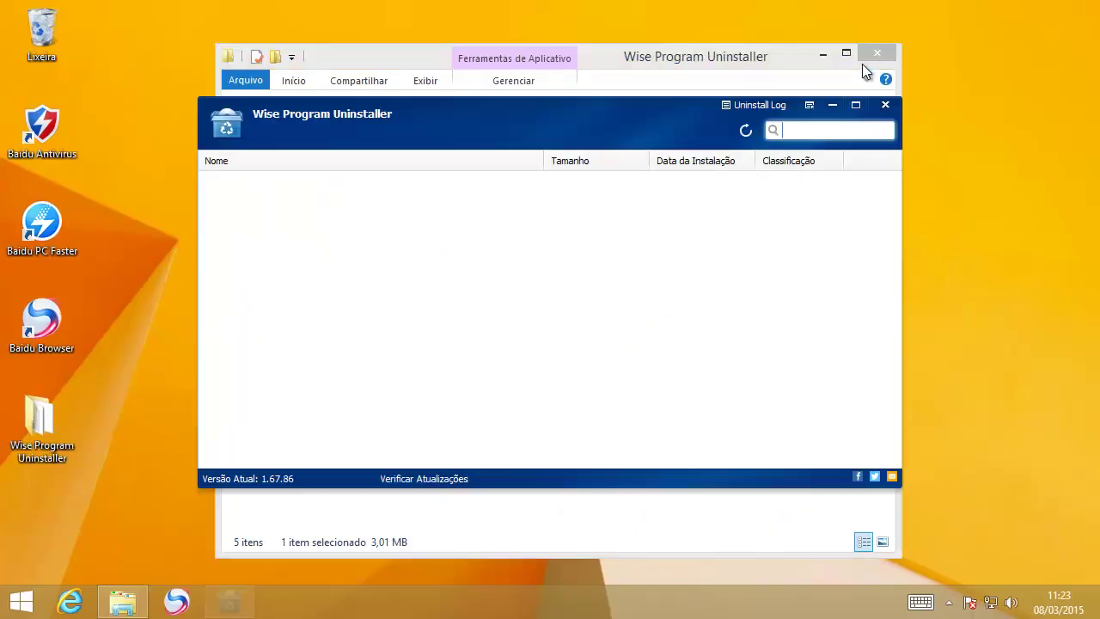
pyautogui.click(888, 50)
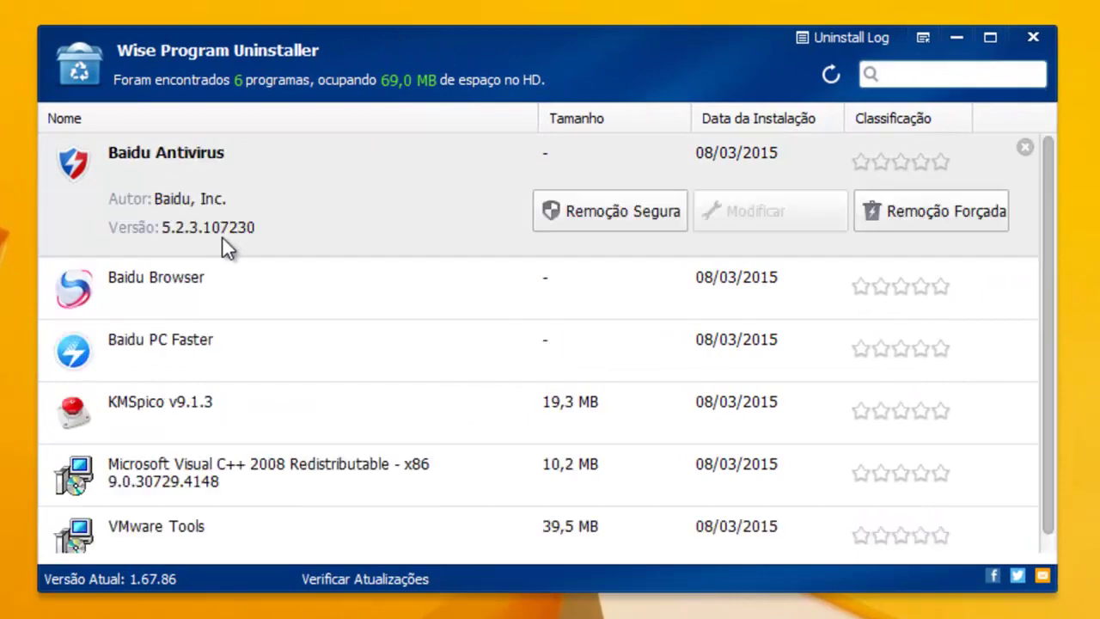
# Uninstall Baidu Browser using Remoção Segura, also deleting its personal configuration data, and dismiss the finished uninstaller.
pyautogui.moveTo(210, 320)
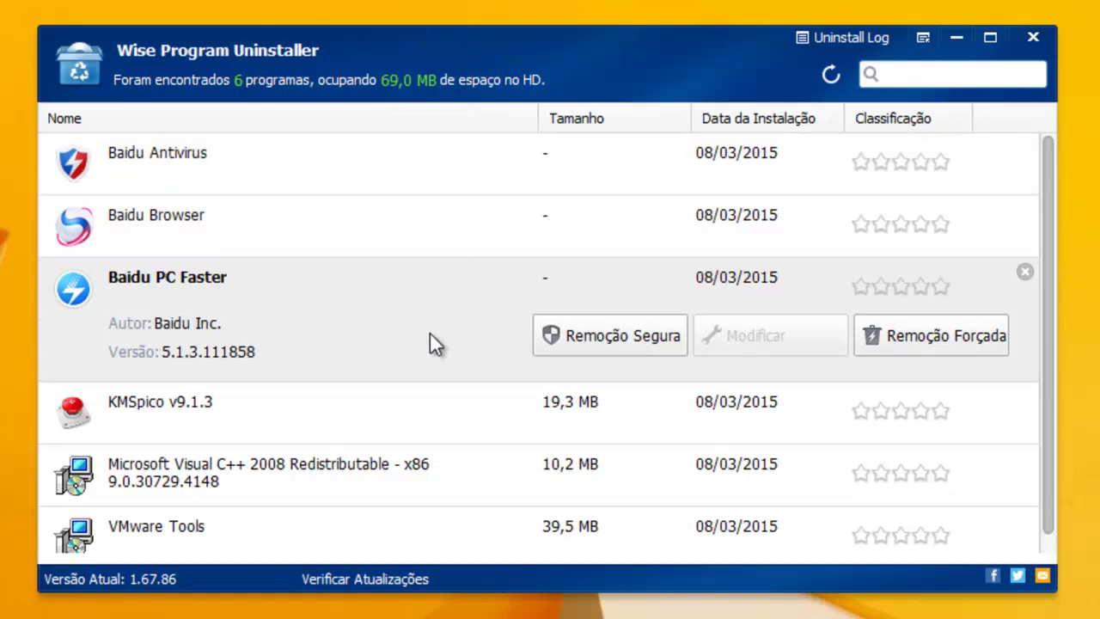
pyautogui.moveTo(180, 226)
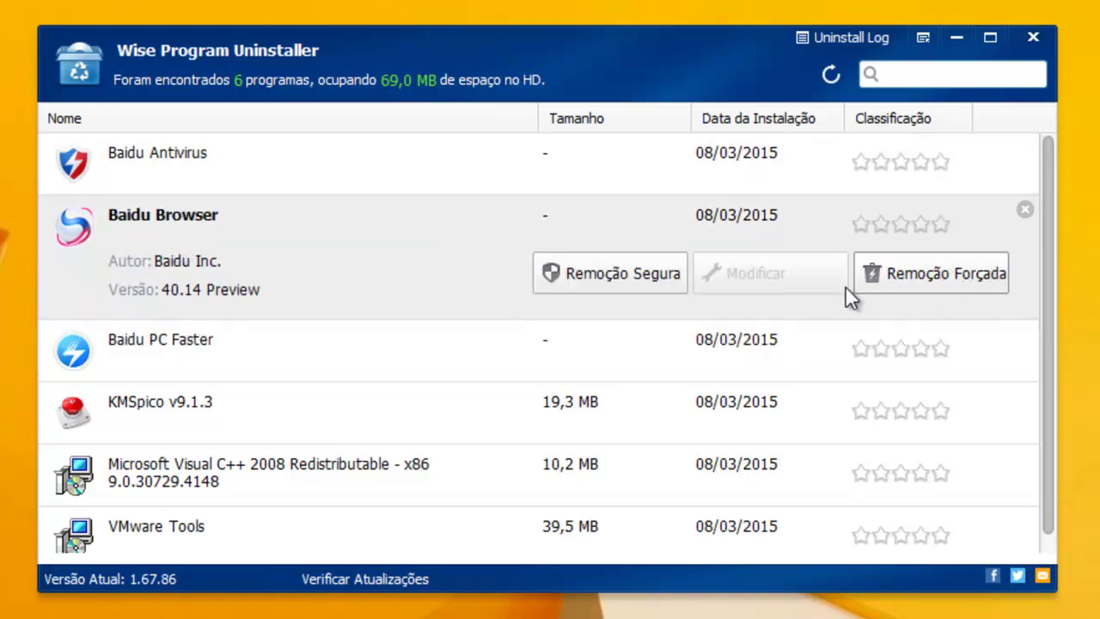
pyautogui.click(589, 276)
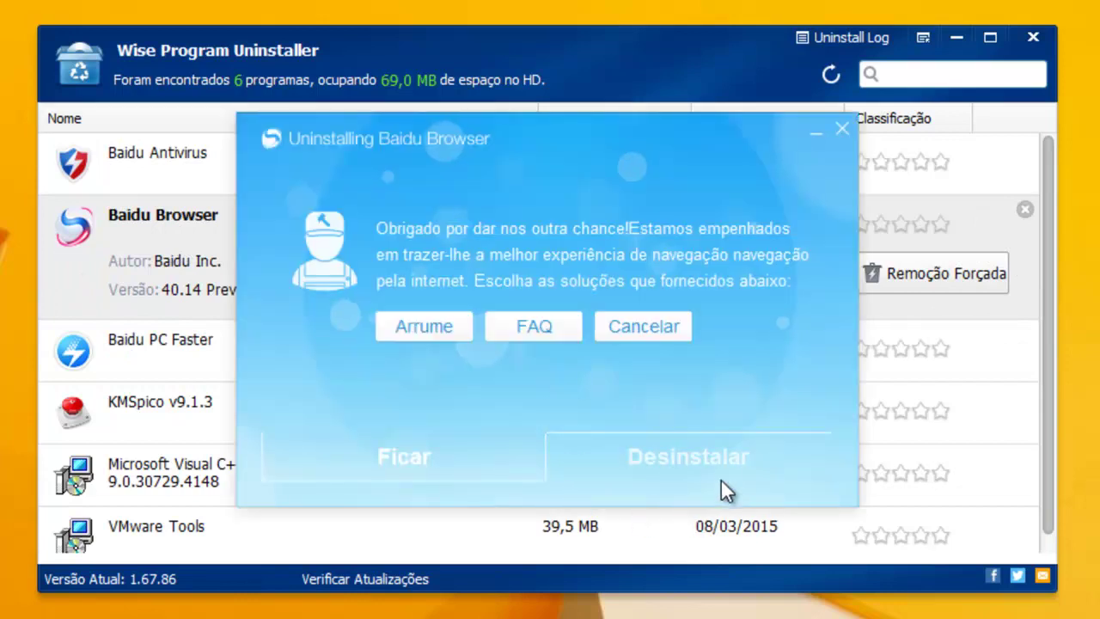
pyautogui.click(682, 453)
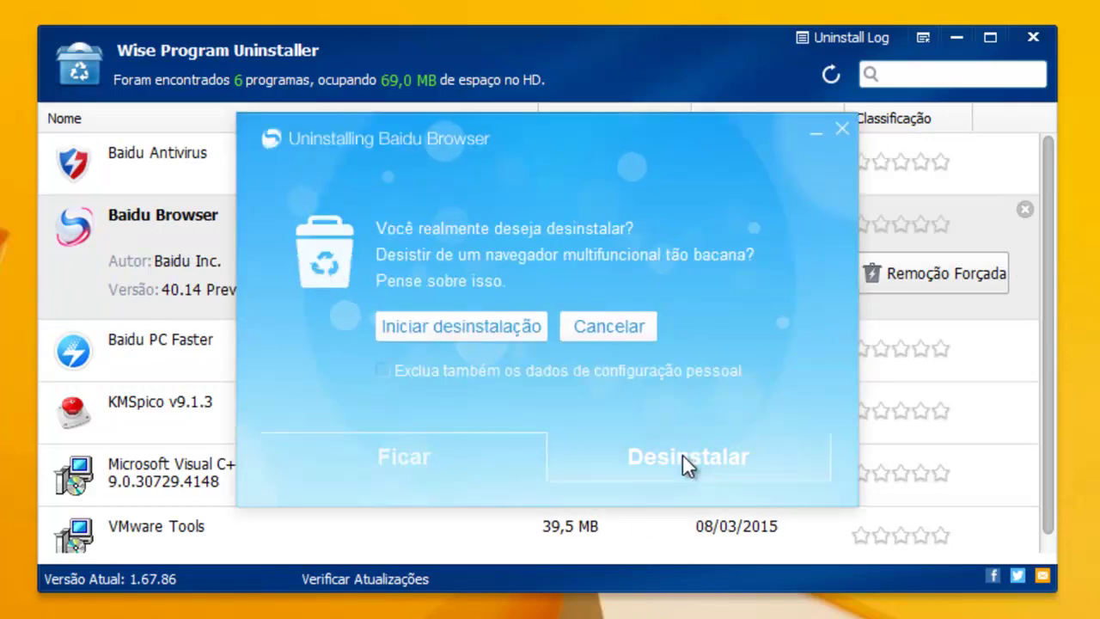
pyautogui.click(383, 370)
pyautogui.click(458, 324)
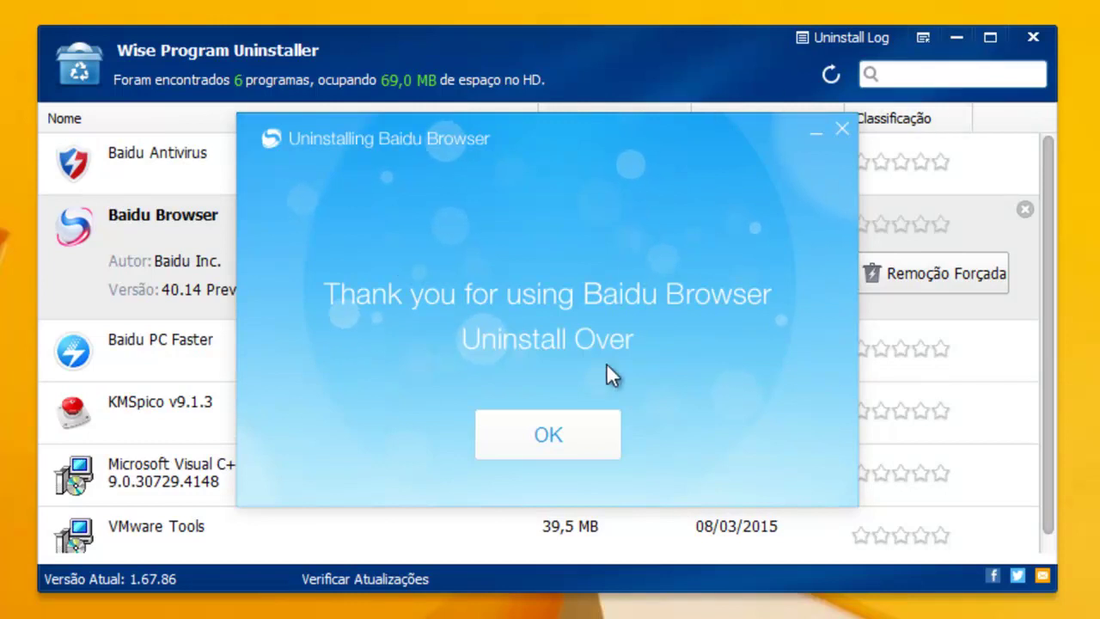
pyautogui.click(577, 429)
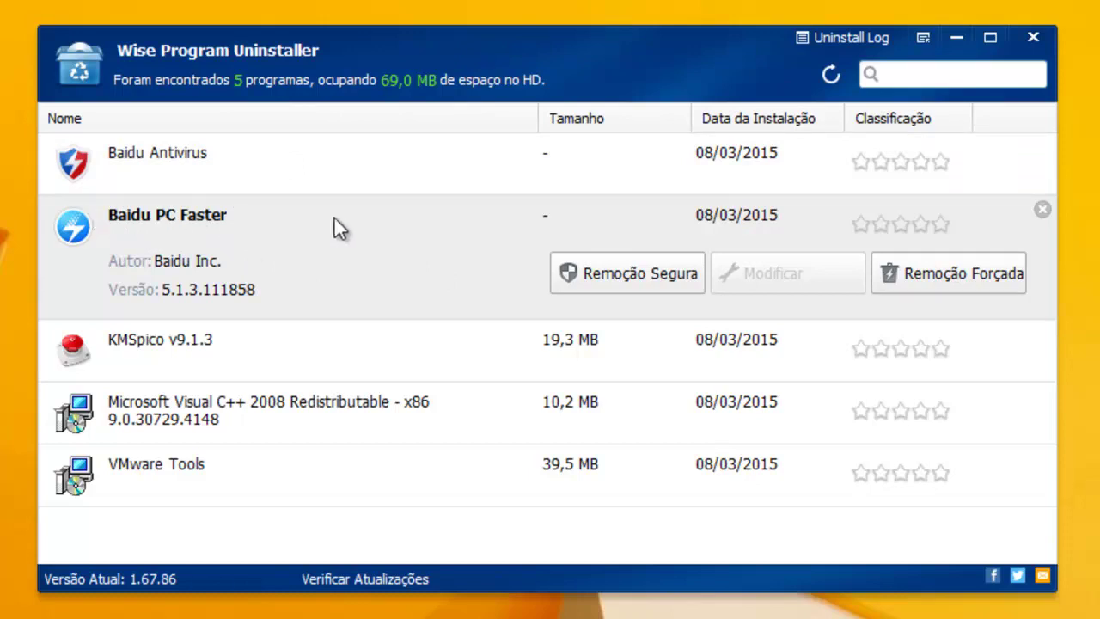
# Remove Baidu PC Faster using Remoção Forçada, including all of its associated files and registry entries.
pyautogui.click(946, 278)
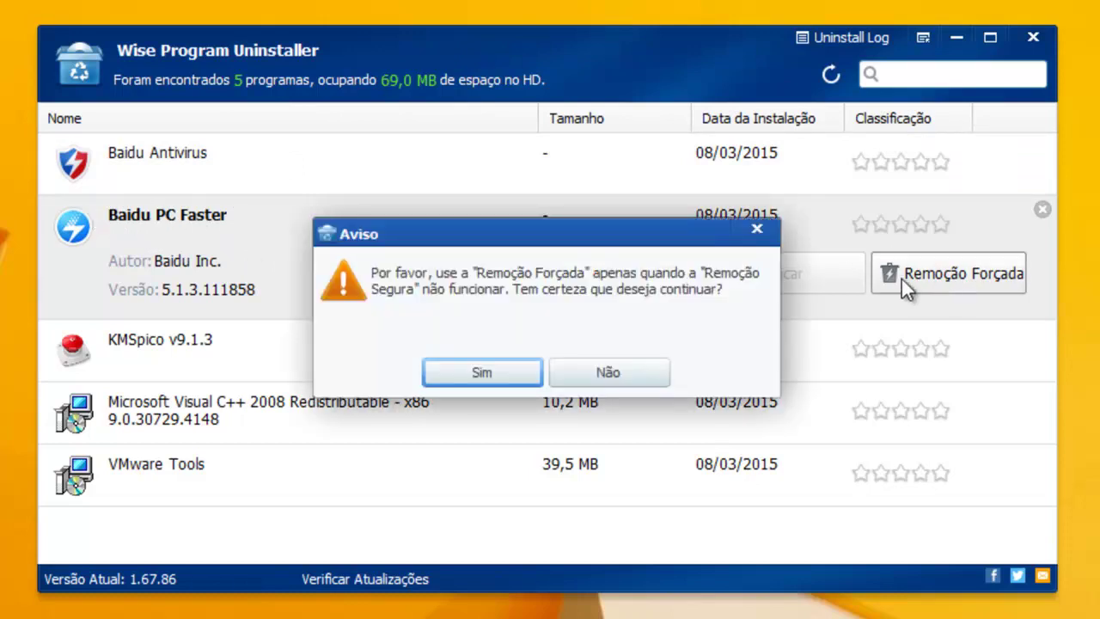
pyautogui.click(466, 371)
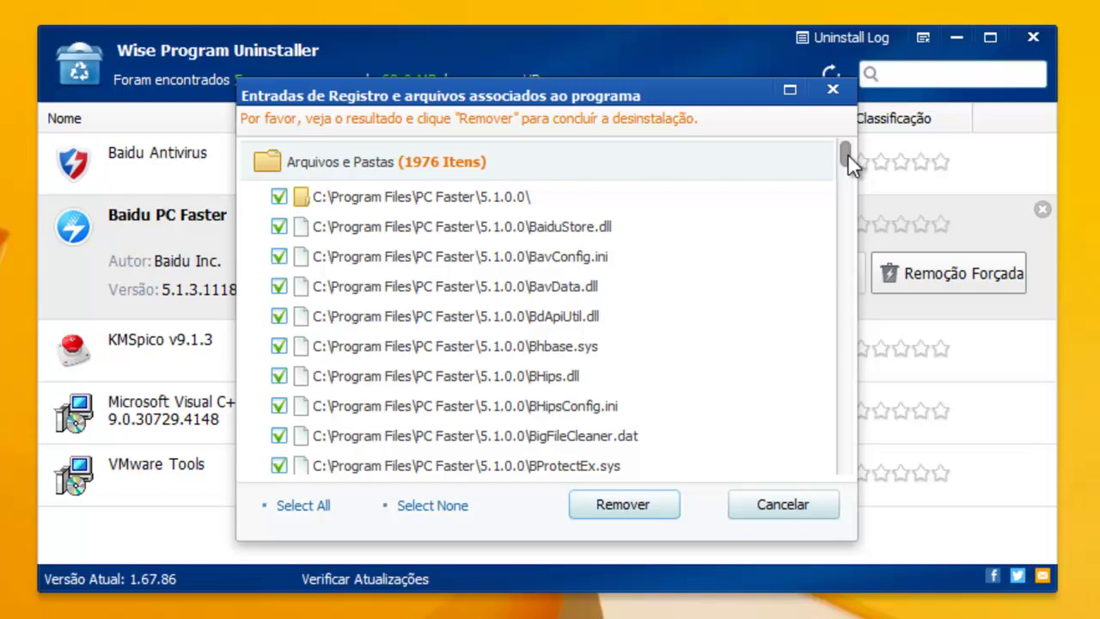
pyautogui.moveTo(847, 153); pyautogui.dragTo(829, 481)
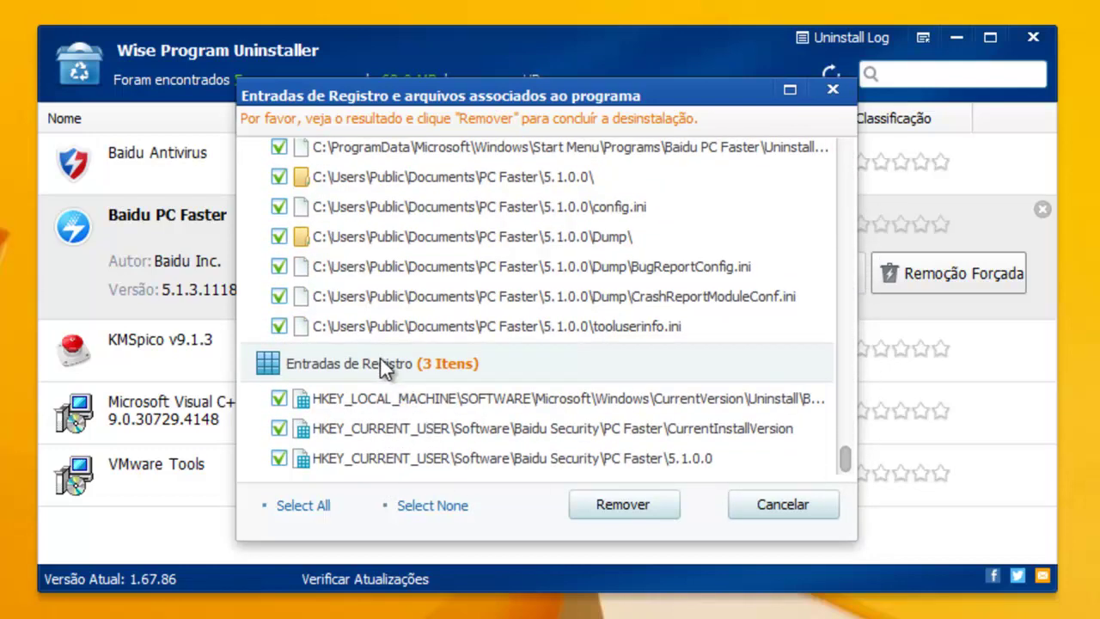
pyautogui.click(607, 504)
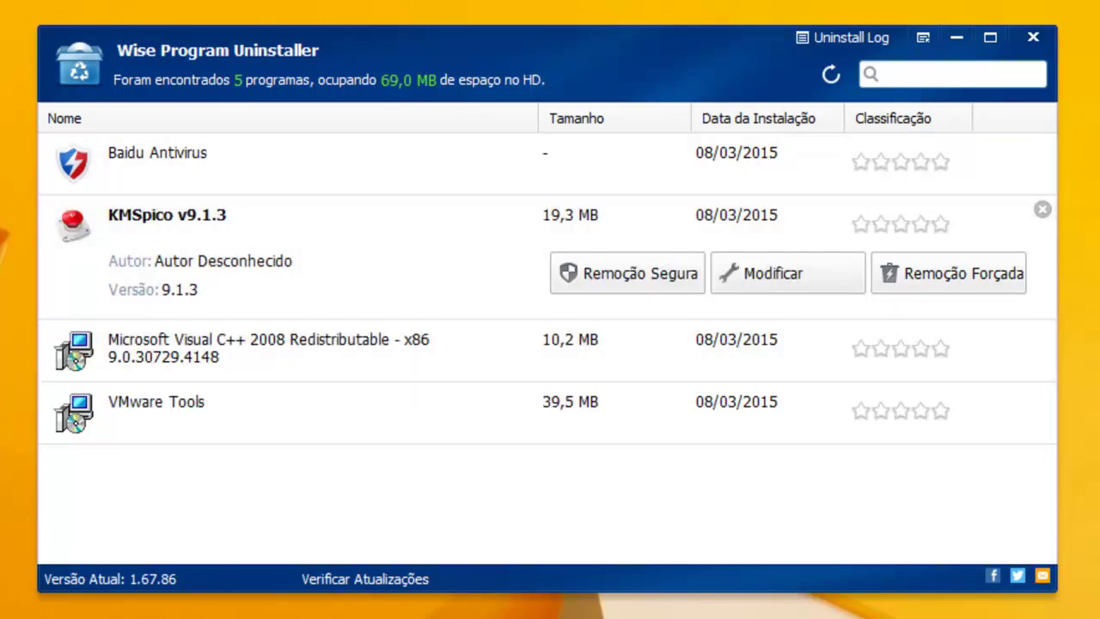
# Try to open the Baidu PC Faster desktop shortcut and delete the broken shortcut.
pyautogui.click(404, 185)
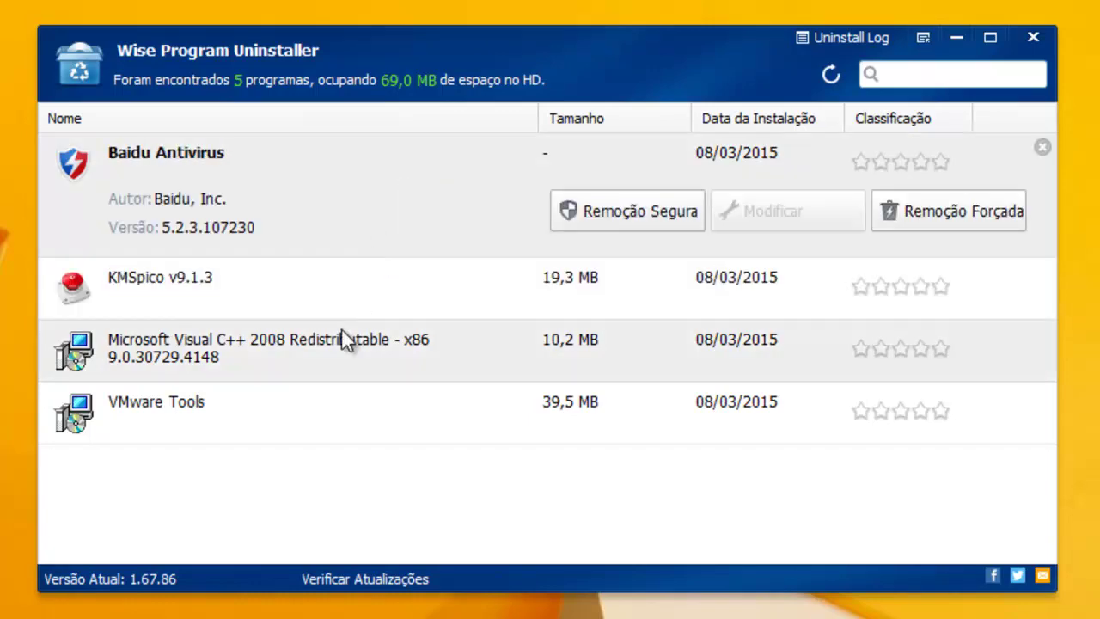
pyautogui.click(348, 277)
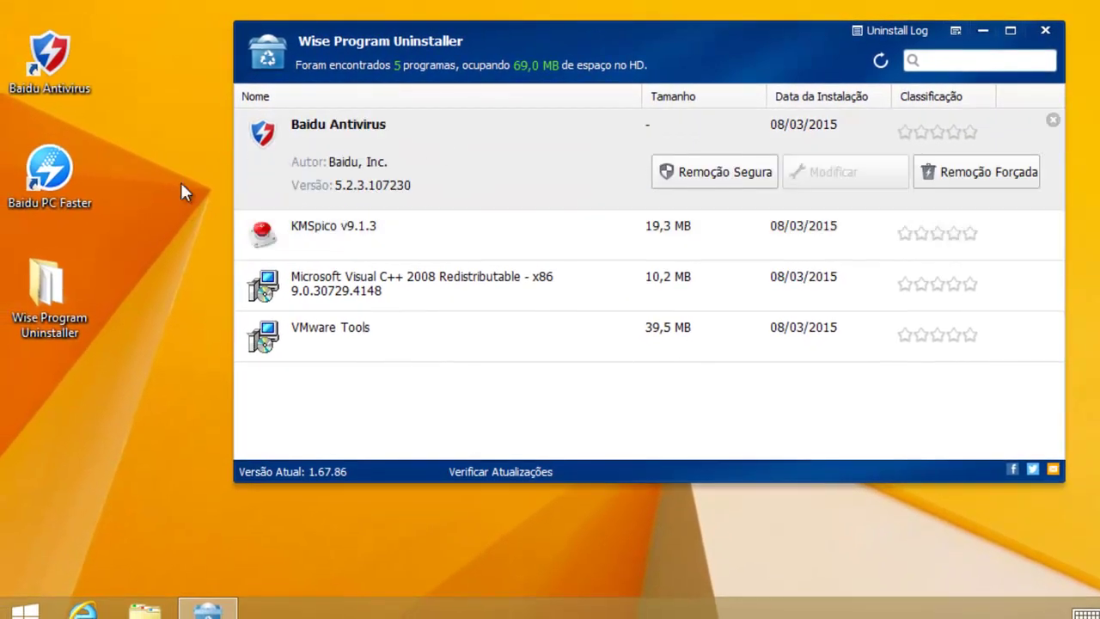
pyautogui.click(24, 176)
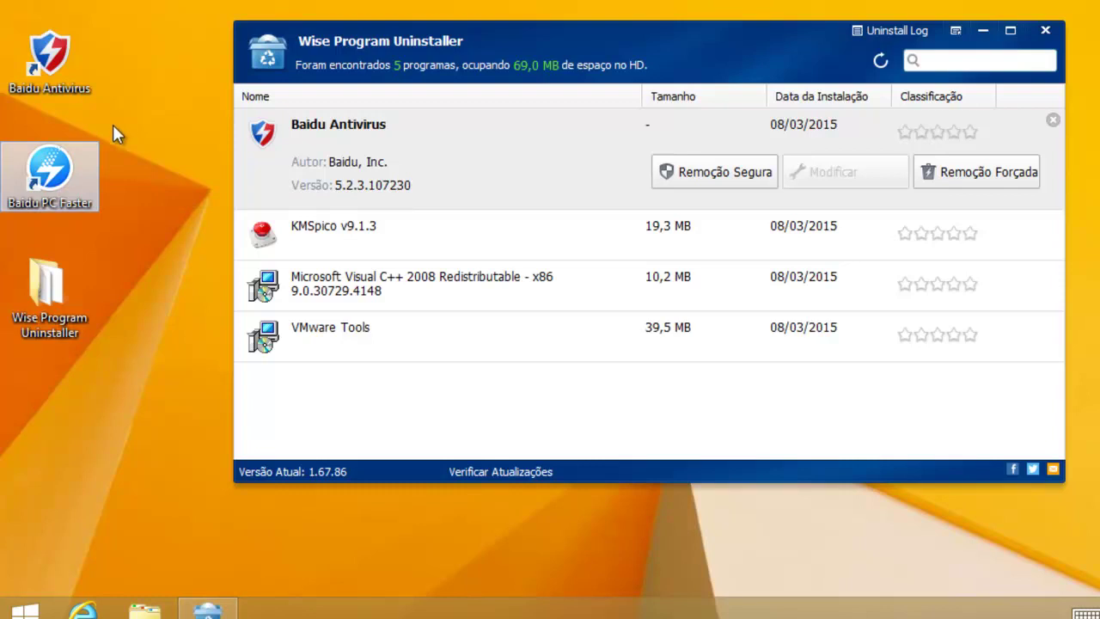
pyautogui.doubleClick(43, 172)
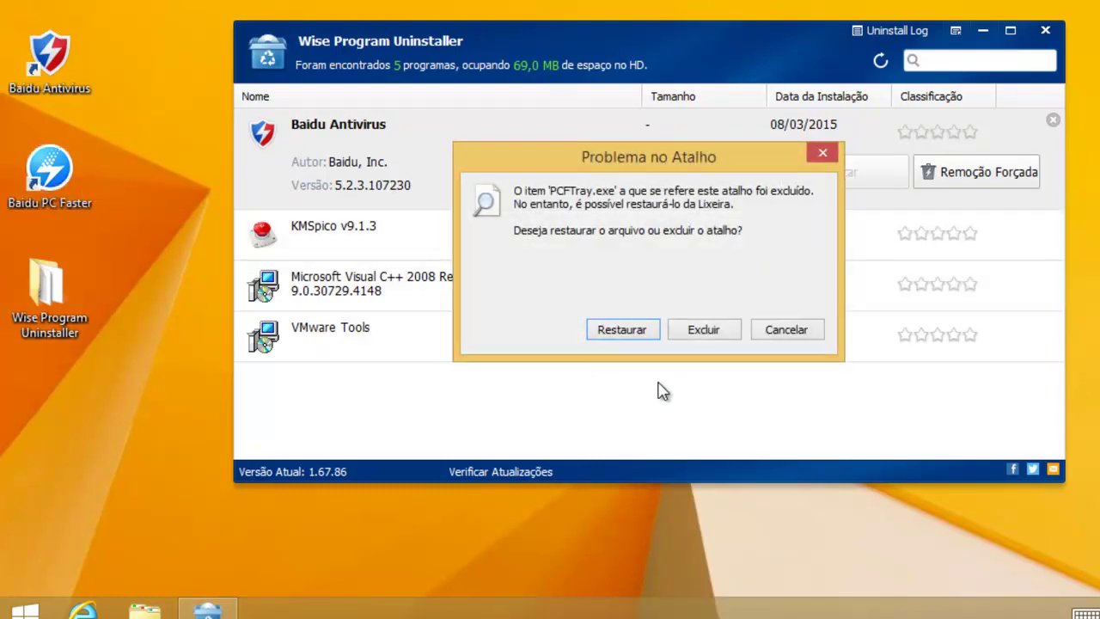
pyautogui.click(709, 327)
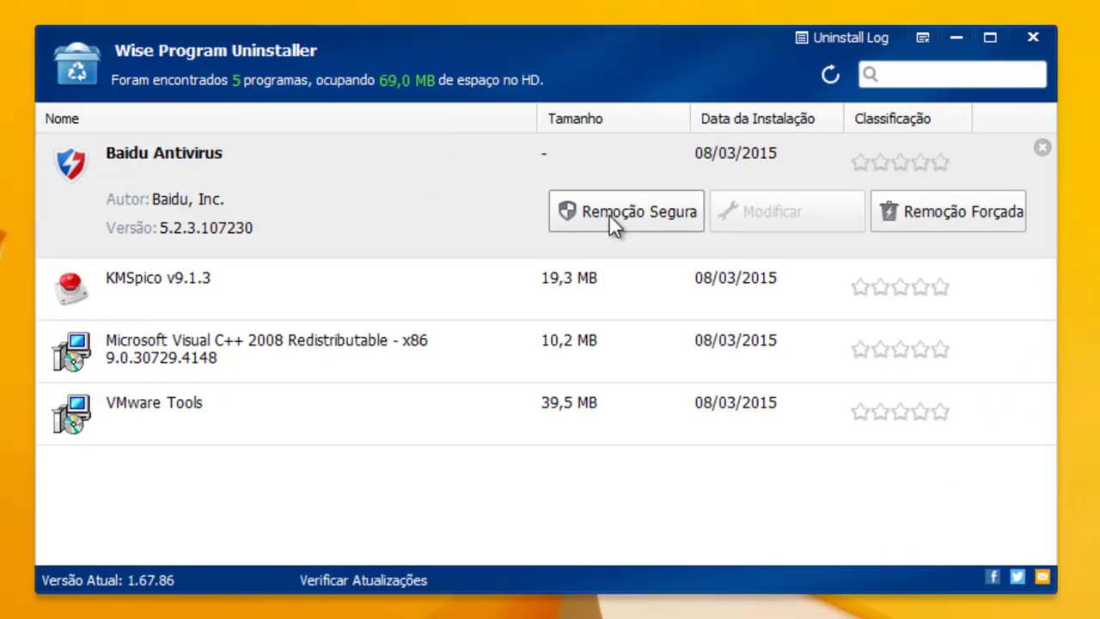
# Run Remoção Segura on Baidu Antivirus.
pyautogui.click(233, 175)
pyautogui.click(228, 173)
pyautogui.click(627, 215)
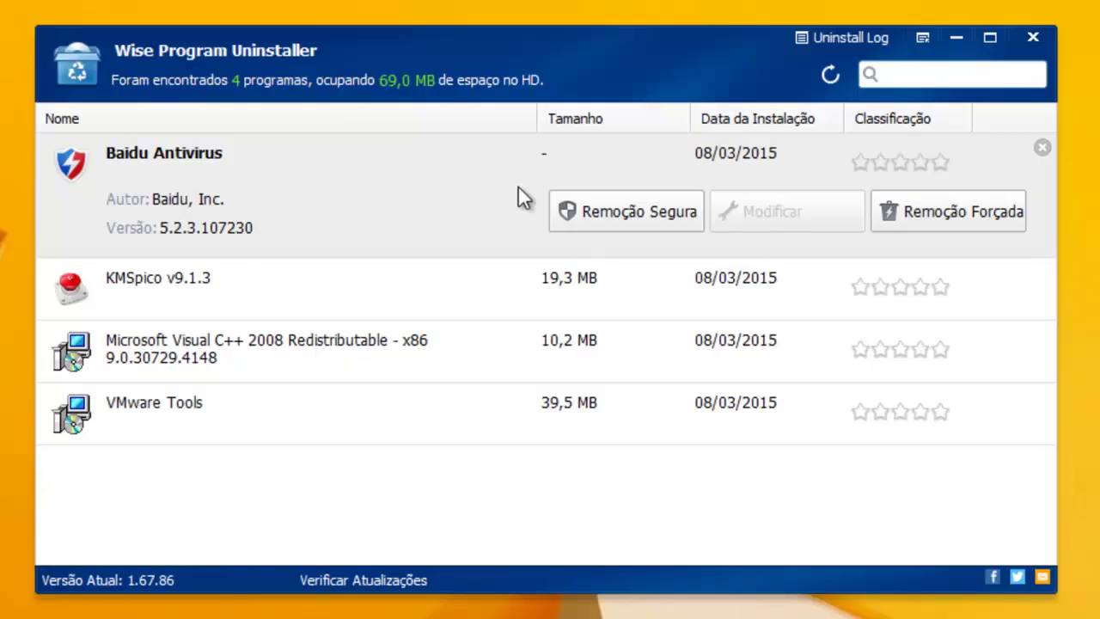
pyautogui.click(616, 212)
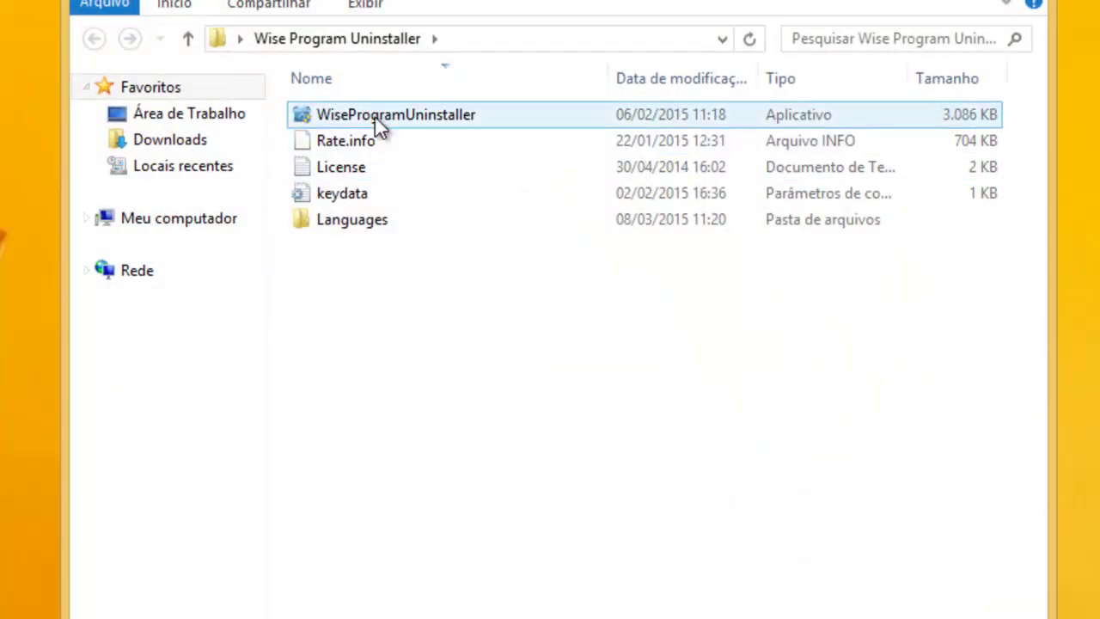
# Relaunch WiseProgramUninstaller from its folder and allow it to make changes to the computer.
pyautogui.click(455, 120)
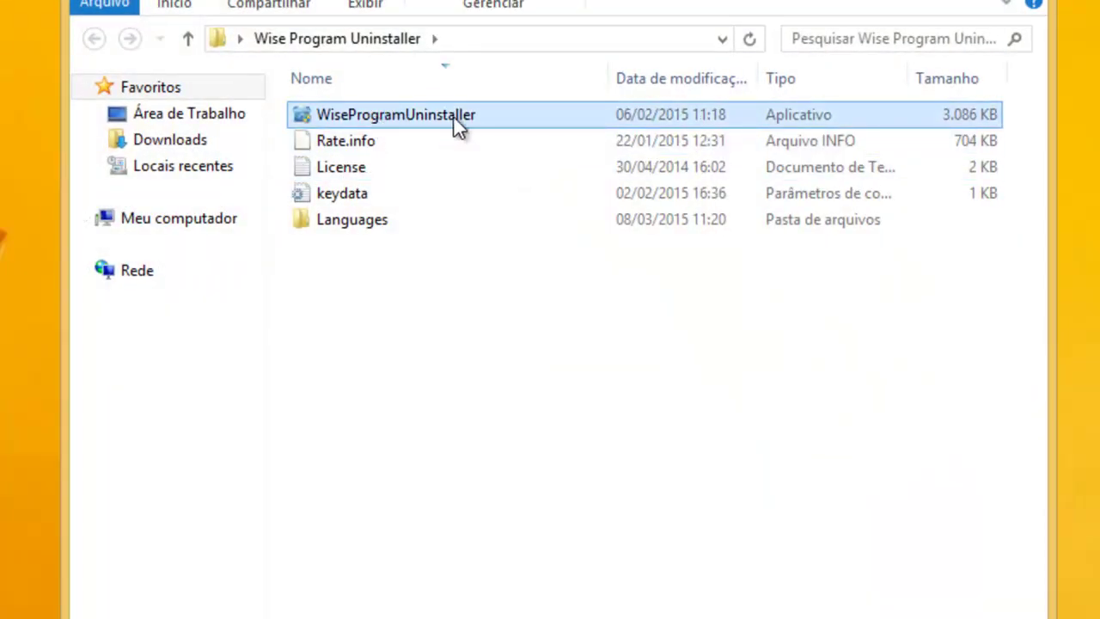
pyautogui.doubleClick(455, 120)
pyautogui.click(652, 378)
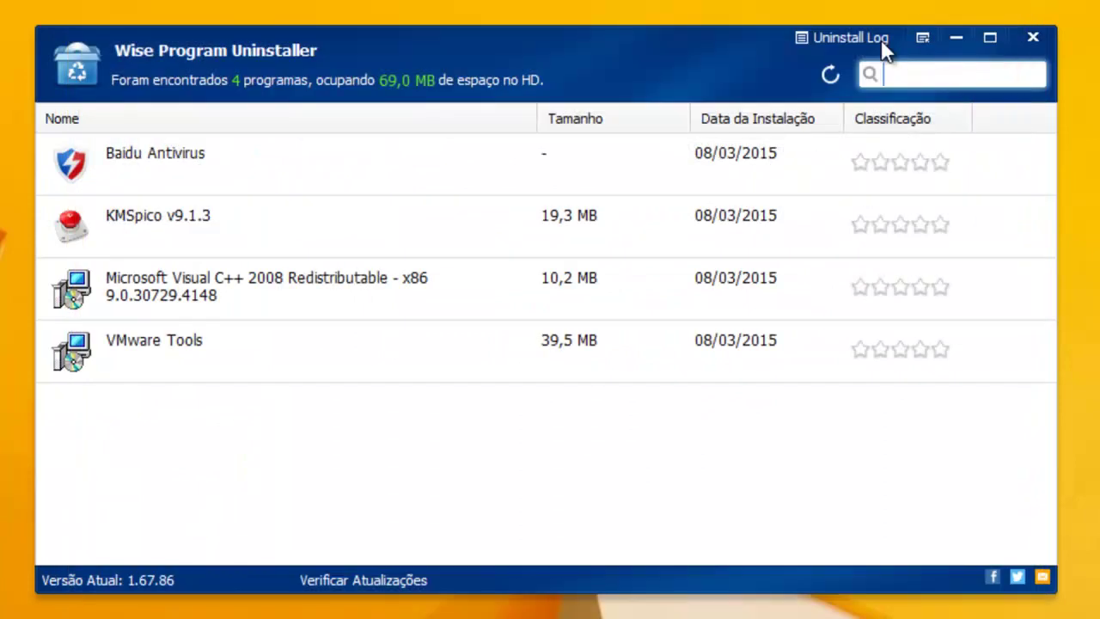
# Remove Baidu Antivirus using Remoção Forçada, including all its leftover files and registry entries, and close the uninstaller.
pyautogui.click(621, 163)
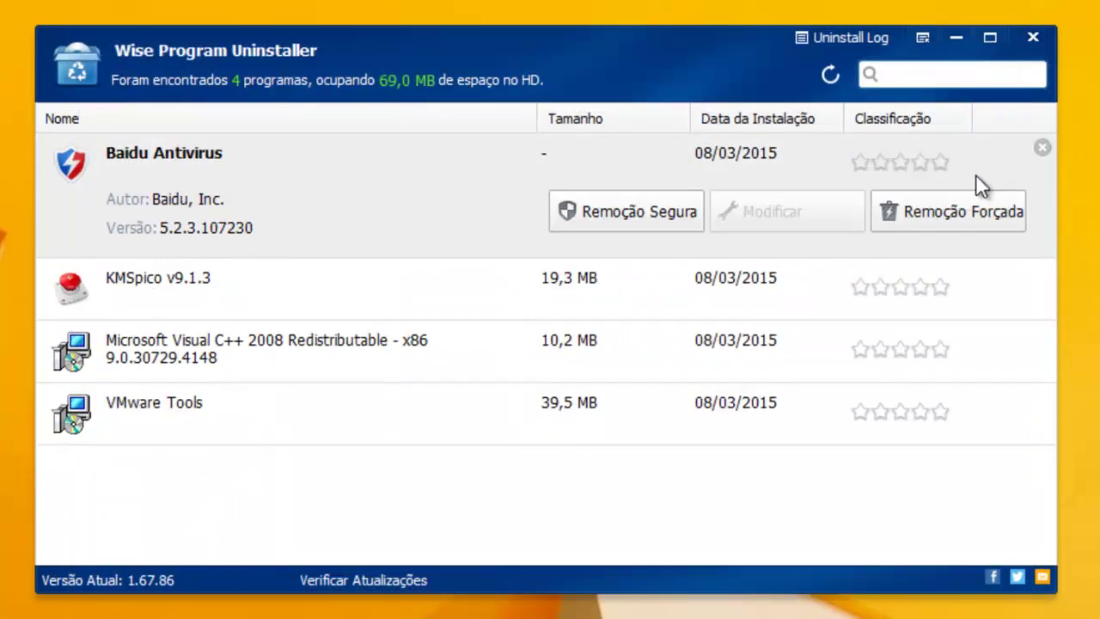
pyautogui.click(979, 210)
pyautogui.click(496, 375)
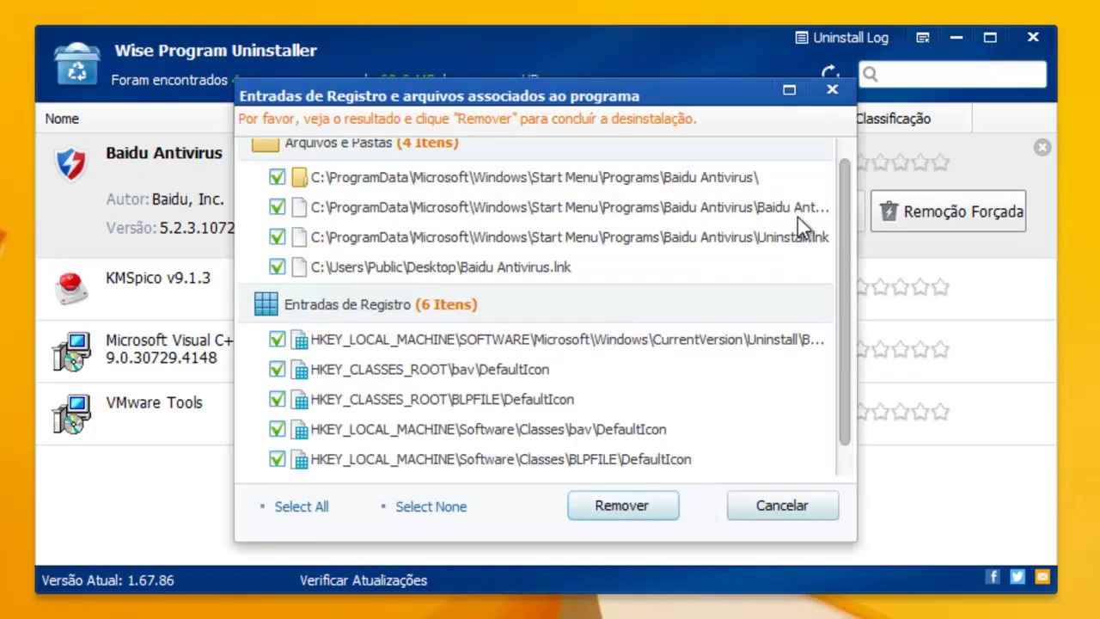
pyautogui.moveTo(843, 187); pyautogui.dragTo(839, 164)
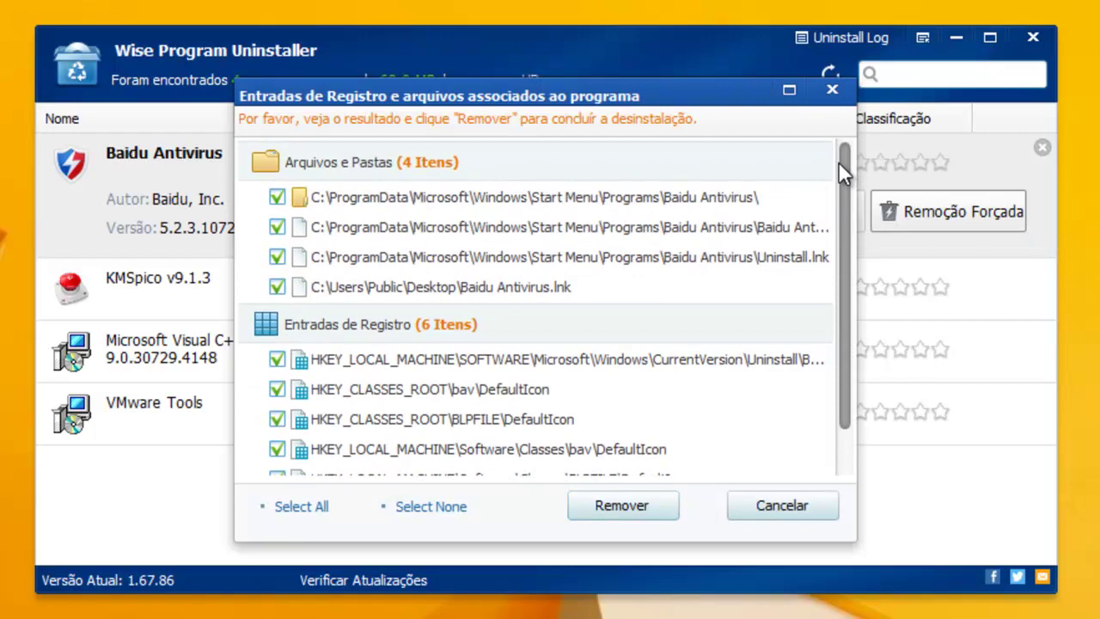
pyautogui.moveTo(838, 161); pyautogui.dragTo(842, 272)
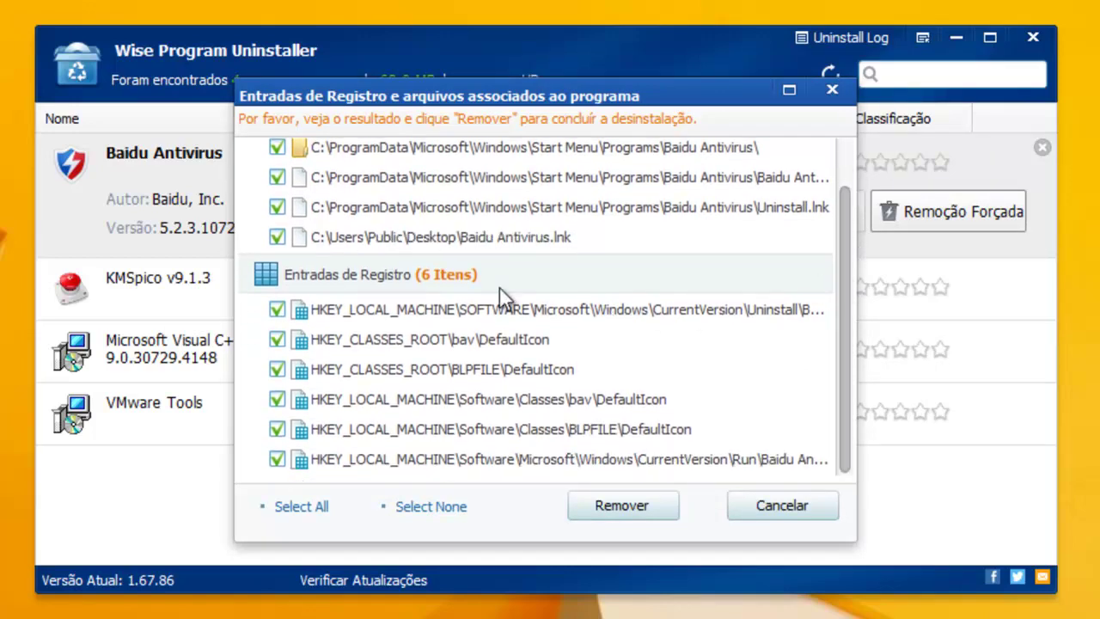
pyautogui.click(633, 505)
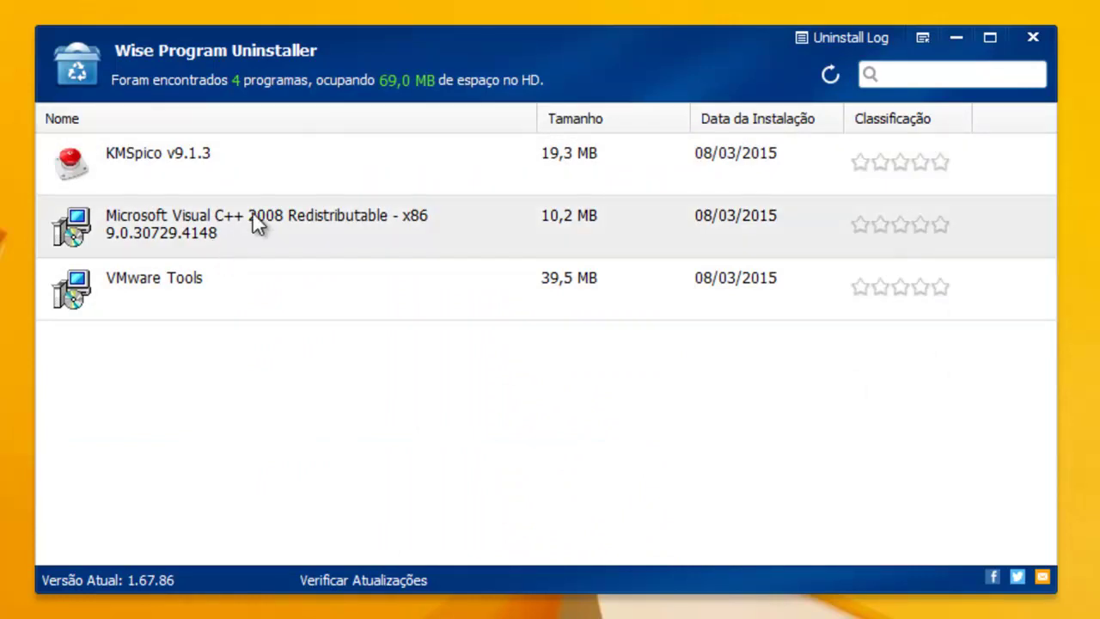
pyautogui.click(1033, 39)
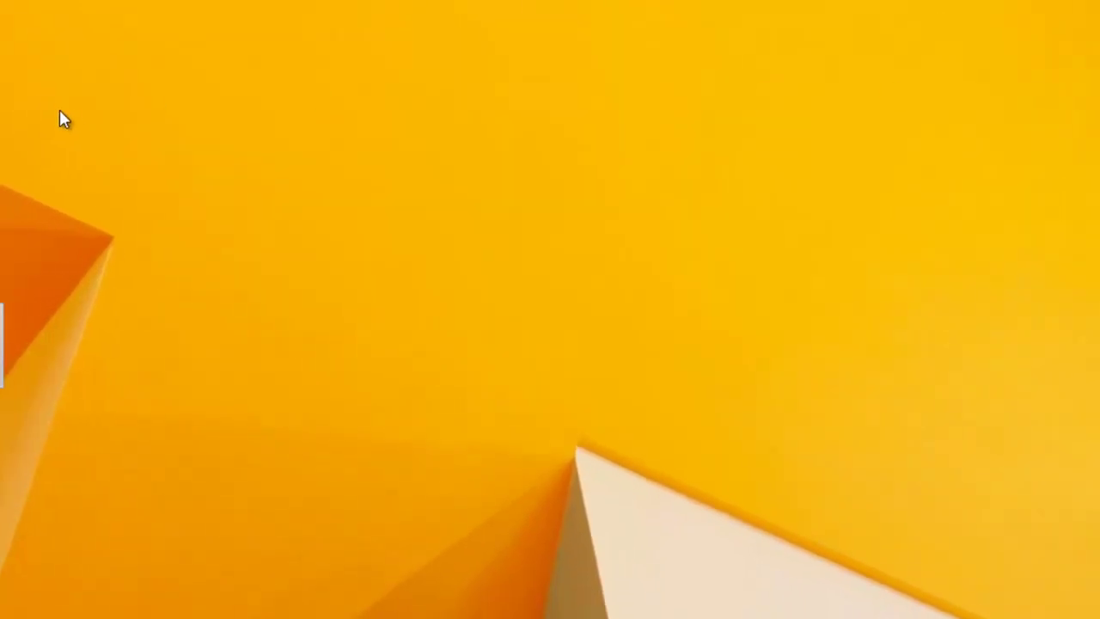
# Inspect the contents of the Lixeira for removed Baidu items and close its window.
pyautogui.rightClick(3, 129)
pyautogui.click(134, 180)
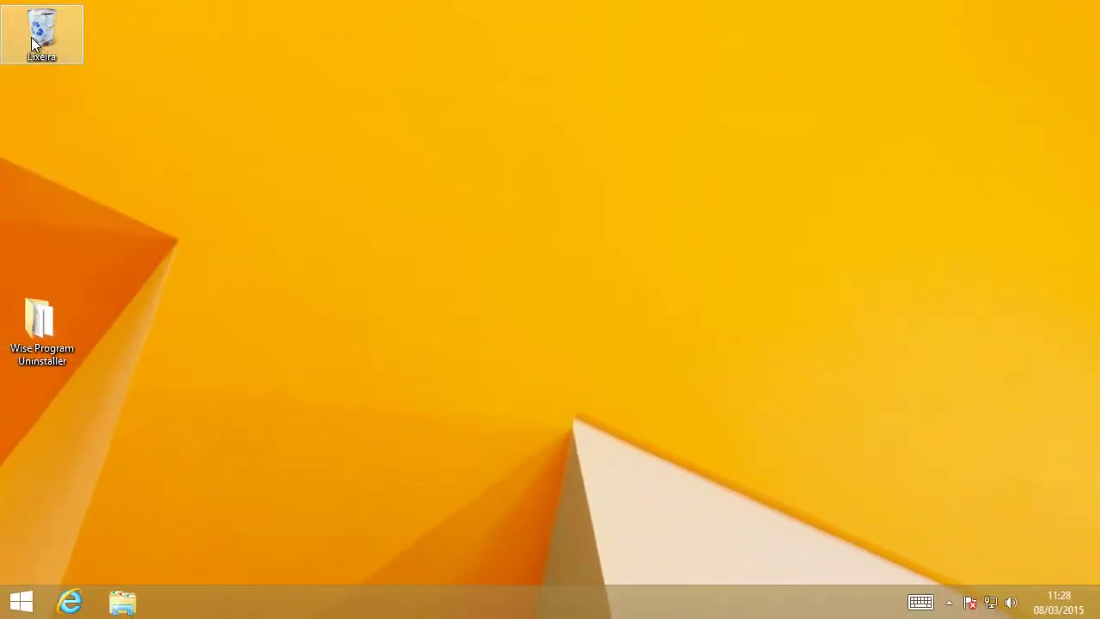
pyautogui.doubleClick(31, 37)
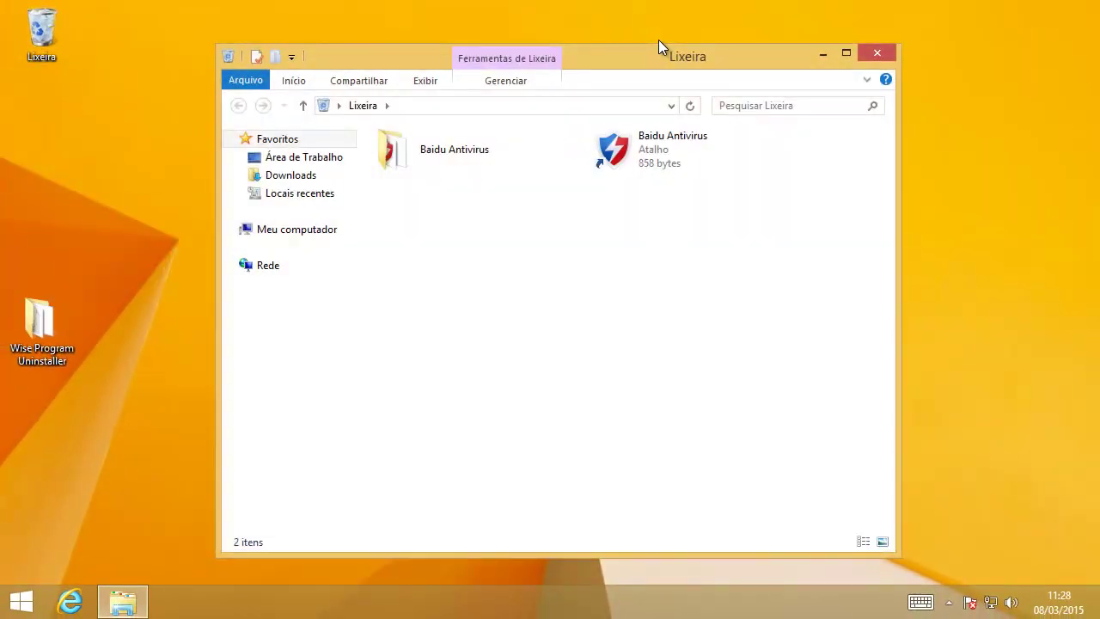
pyautogui.click(875, 57)
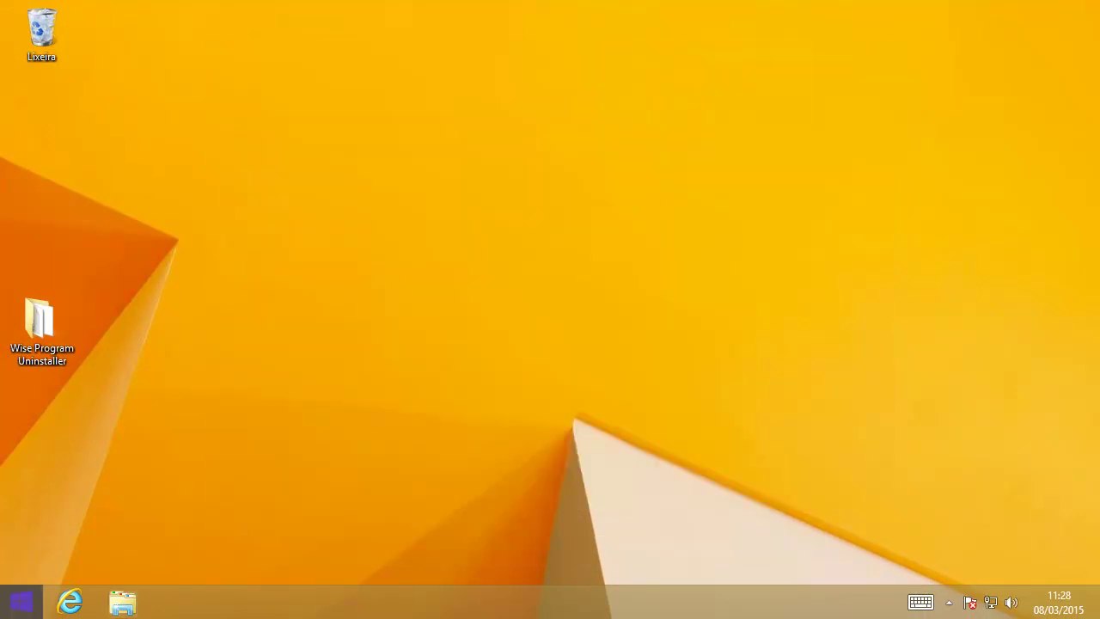
# Find Painel de Controle by searching the apps for "PAINEL" and open its list of programs to uninstall.
pyautogui.click(21, 601)
pyautogui.click(116, 564)
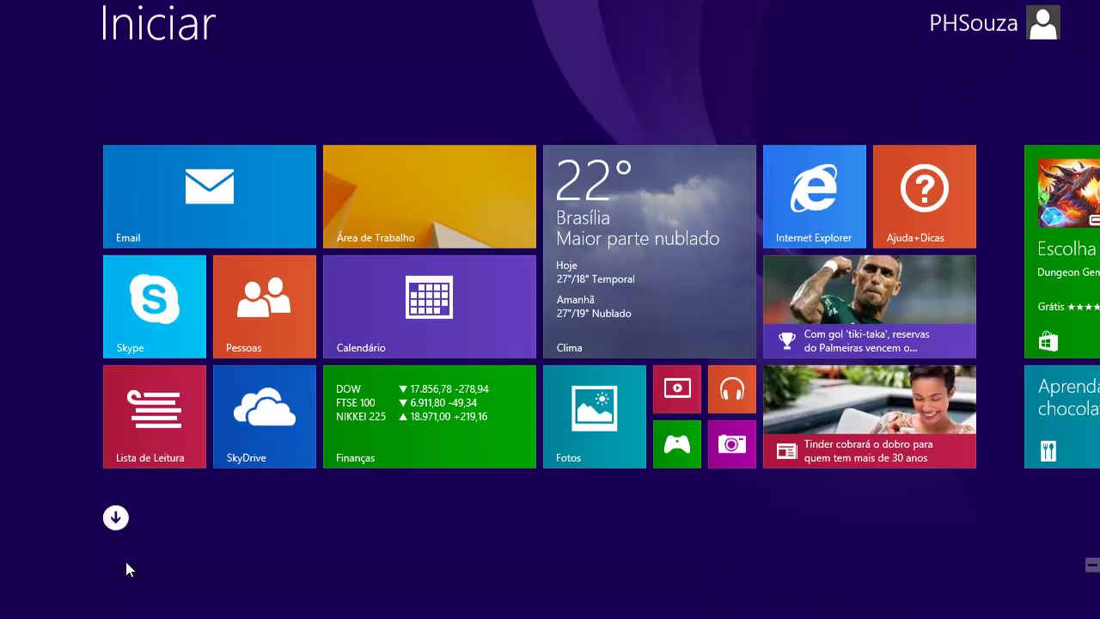
pyautogui.click(924, 77)
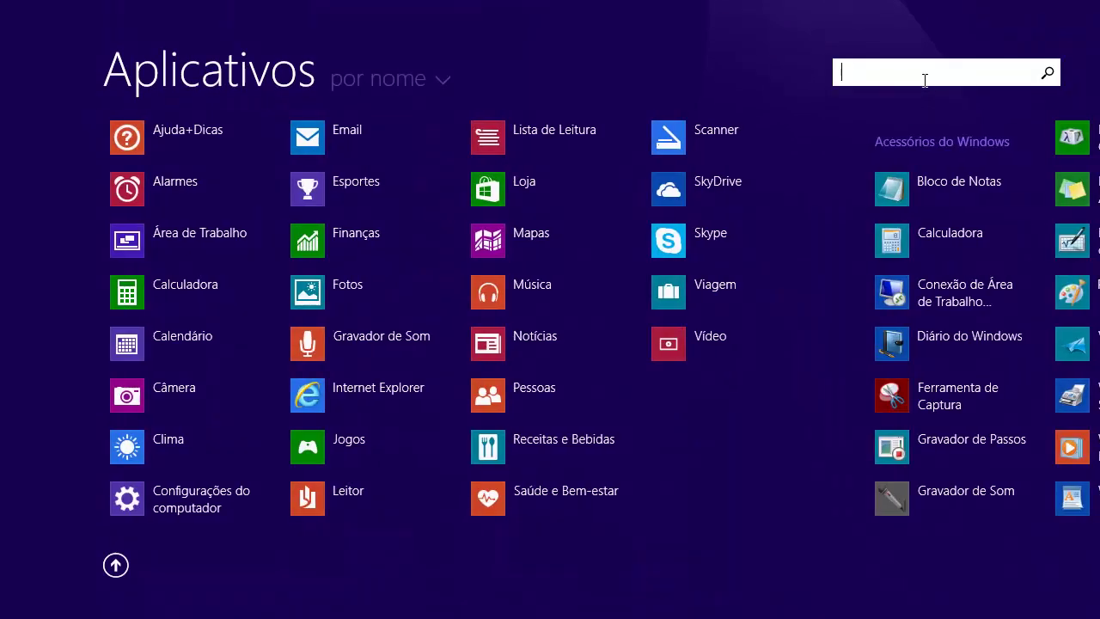
pyautogui.write('PAINEL')
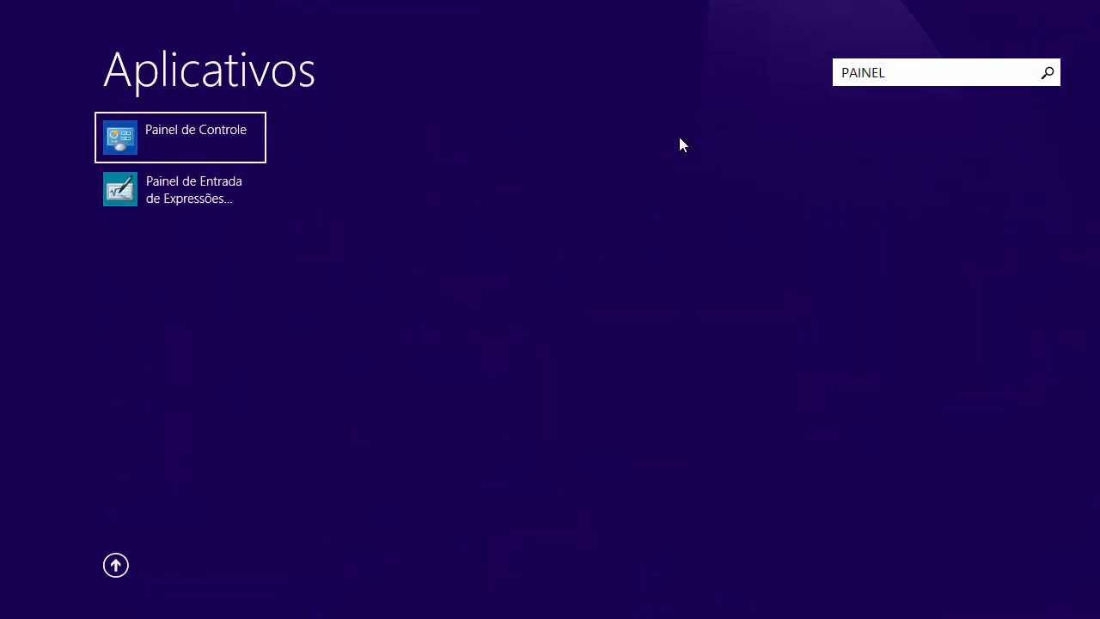
pyautogui.click(220, 137)
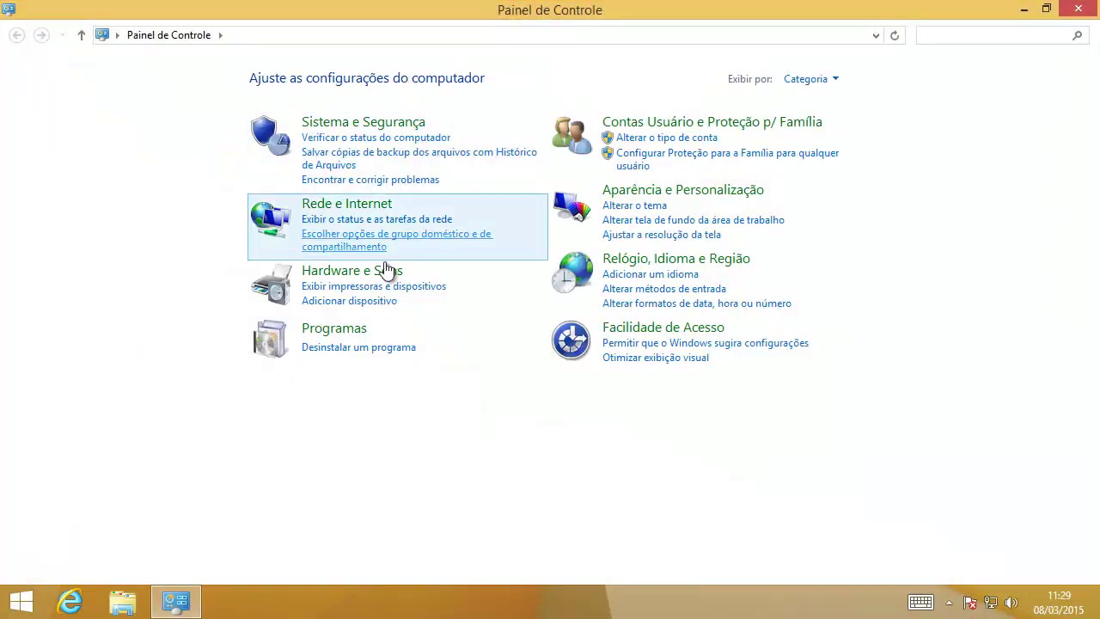
pyautogui.click(358, 347)
# Uninstall Baidu Antivirus from Programas e Recursos, choosing Desinstalar Baidu Antivírus and Parar Proteção, and finish its uninstaller.
pyautogui.click(115, 196)
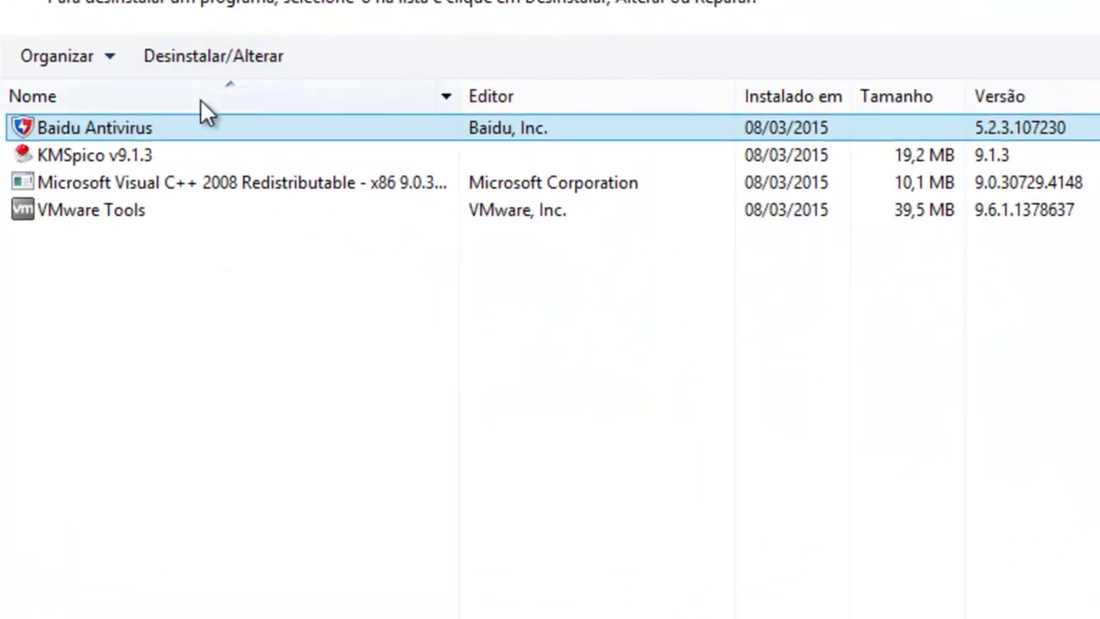
pyautogui.click(196, 62)
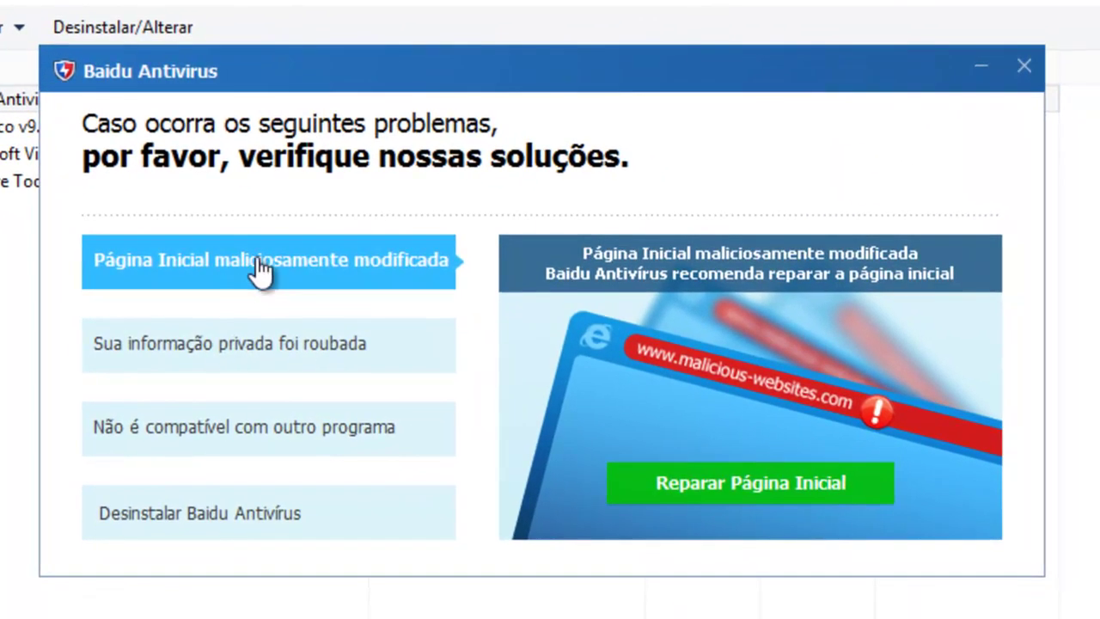
pyautogui.click(249, 524)
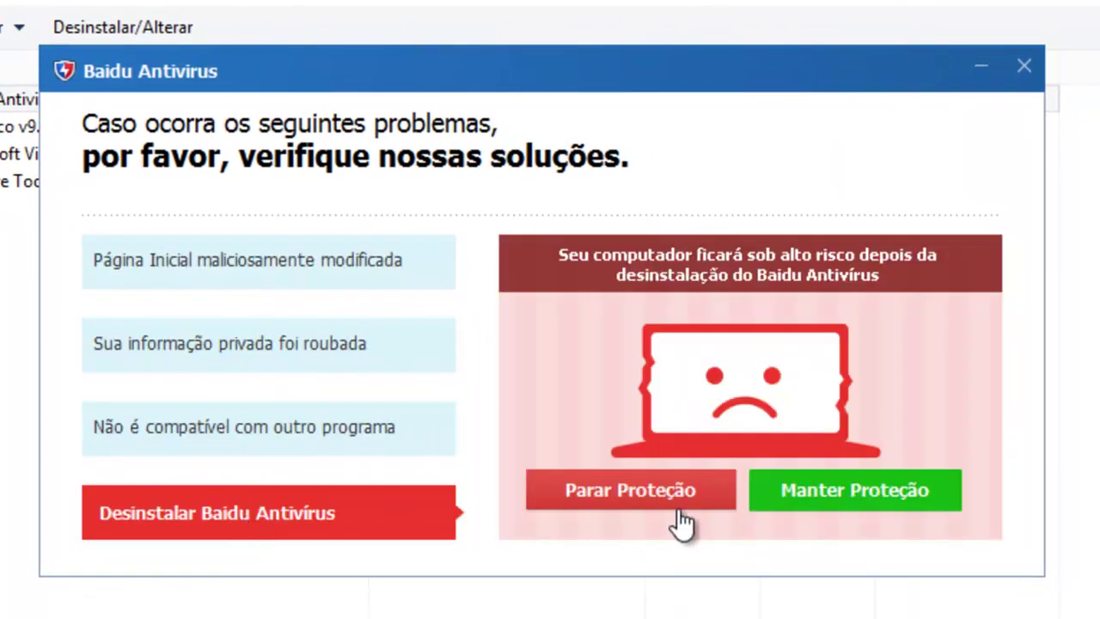
pyautogui.click(613, 504)
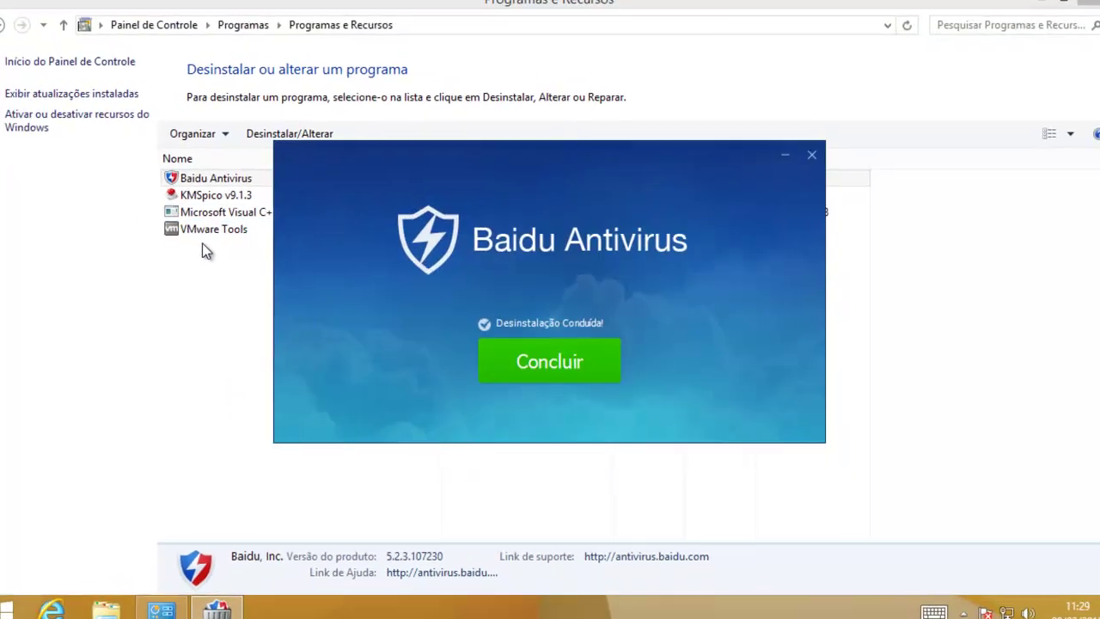
pyautogui.click(550, 365)
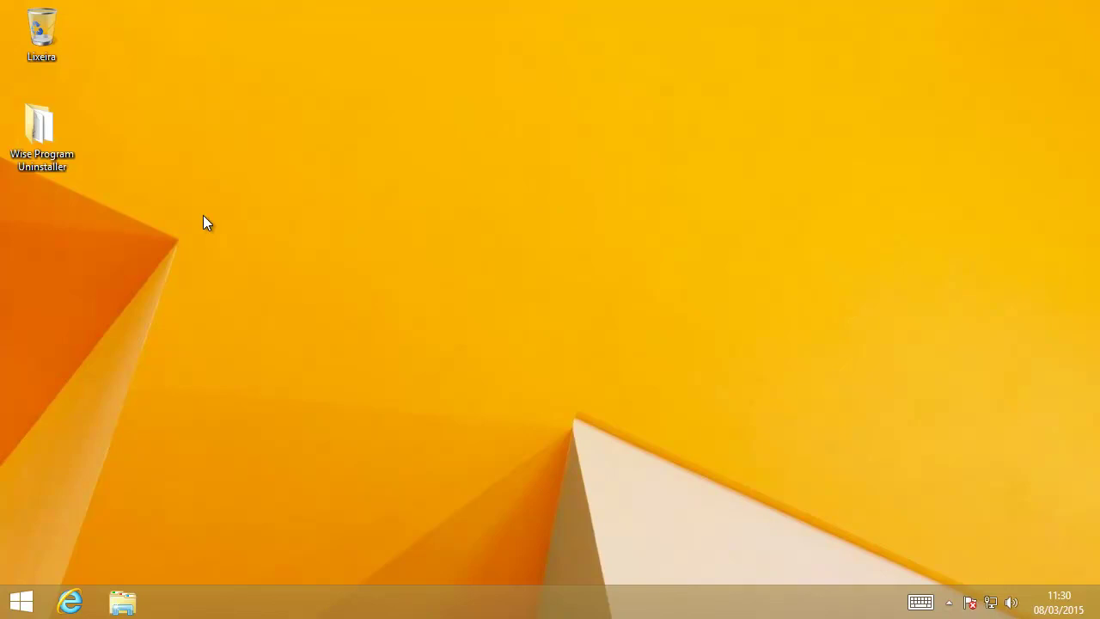
pyautogui.click(41, 134)
pyautogui.click(330, 166)
pyautogui.rightClick(307, 168)
pyautogui.rightClick(264, 200)
pyautogui.click(232, 252)
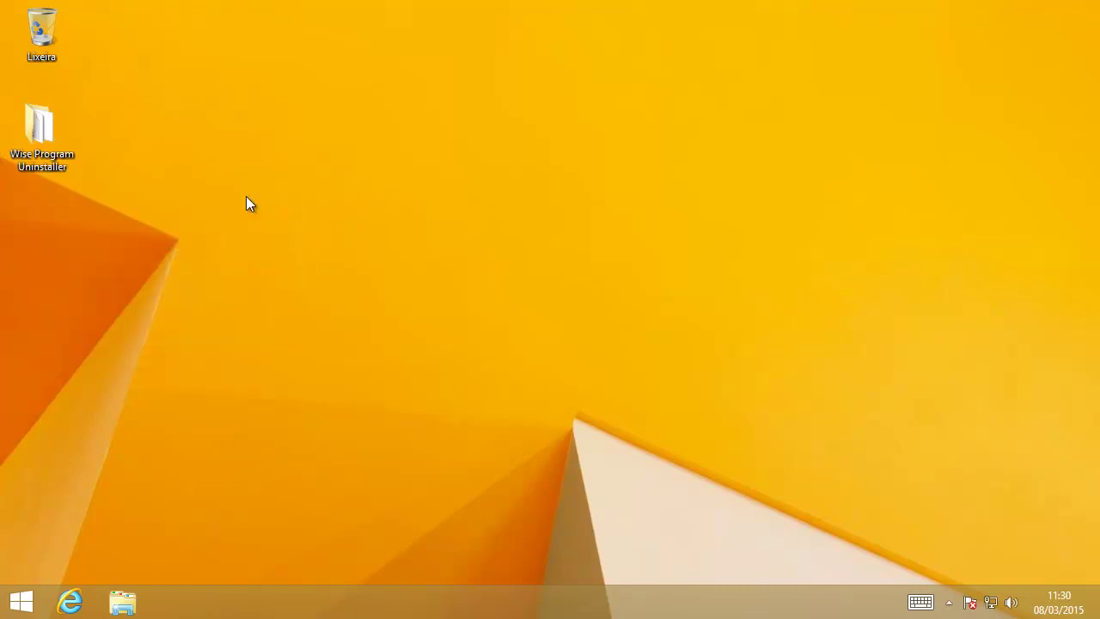